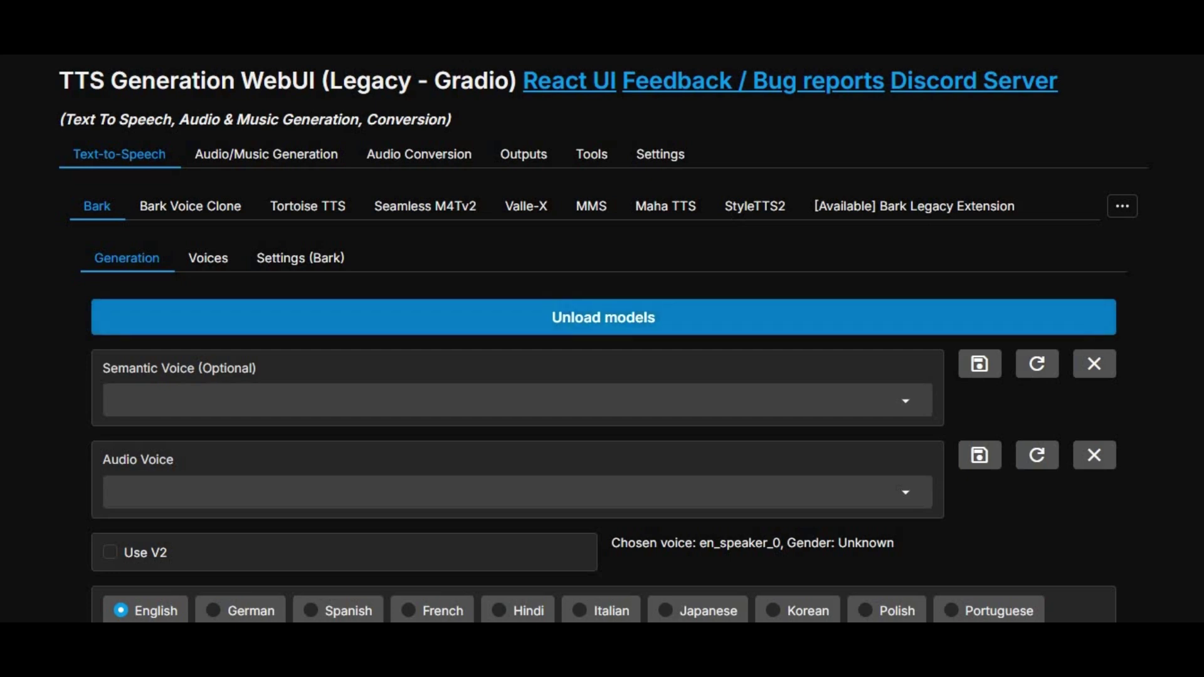
Unload the Bark models and view the Bark Voice Clone, Tortoise and Seamless M4Tv2 panels
{"action": "left_click", "coordinate": [987, 315]}
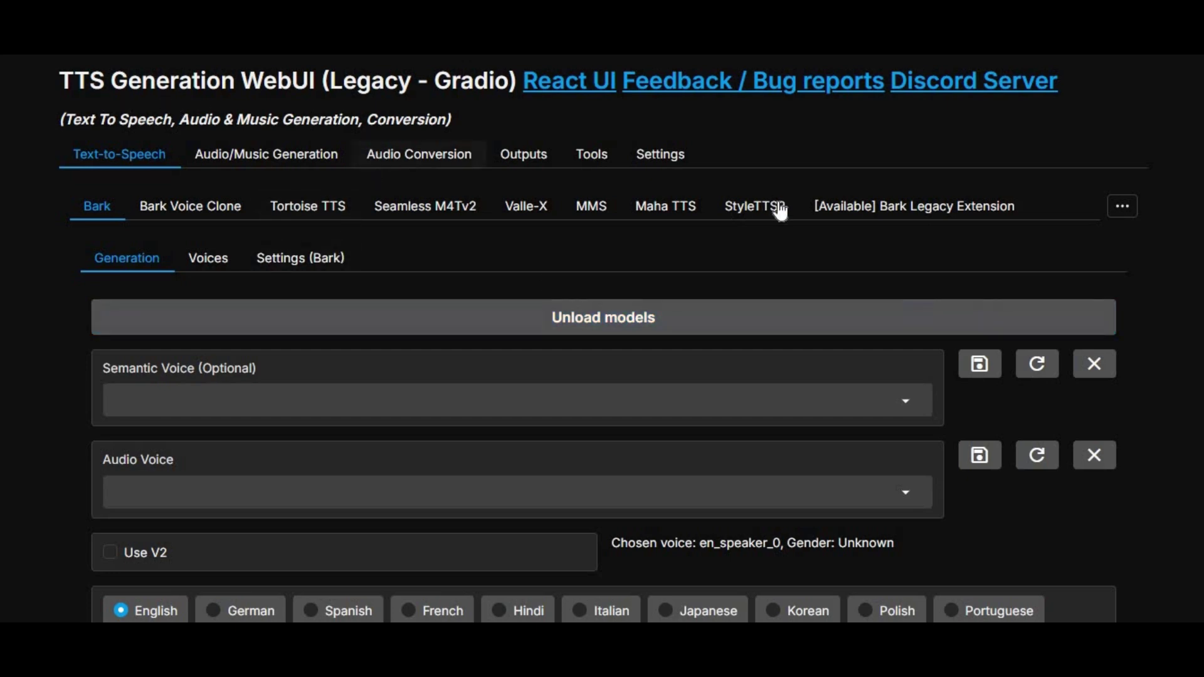
{"action": "left_click", "coordinate": [225, 216]}
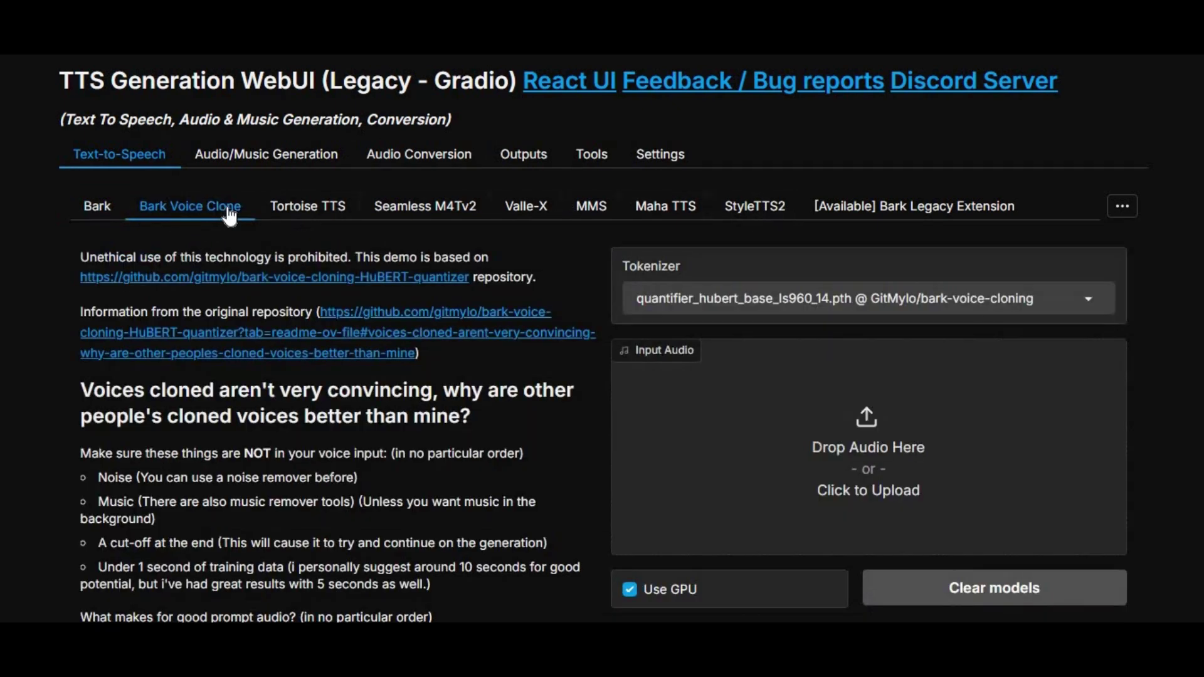
{"action": "left_click", "coordinate": [316, 217]}
{"action": "left_click", "coordinate": [419, 210]}
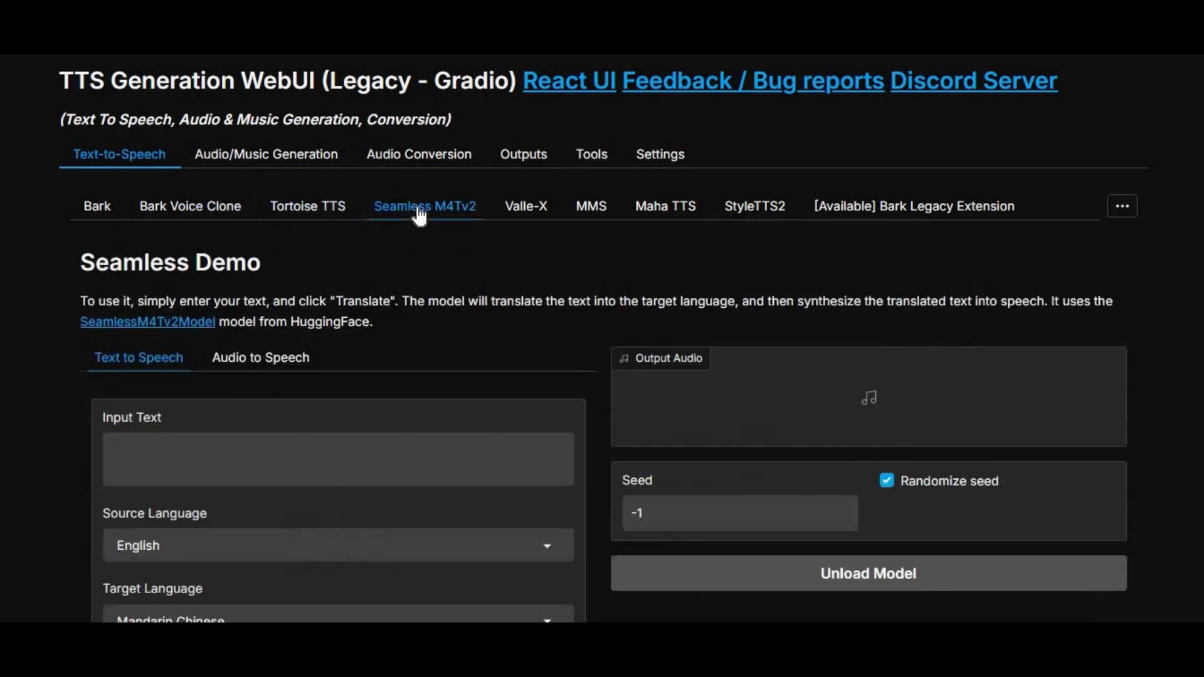
{"action": "scroll", "coordinate": [572, 434], "scroll_direction": "down", "scroll_amount": 3}
{"action": "scroll", "coordinate": [572, 434], "scroll_direction": "up", "scroll_amount": 3}
View the Valle-X, MMS, Maha TTS and Bark Legacy Extension panels, then list the remaining extensions
{"action": "left_click", "coordinate": [536, 211]}
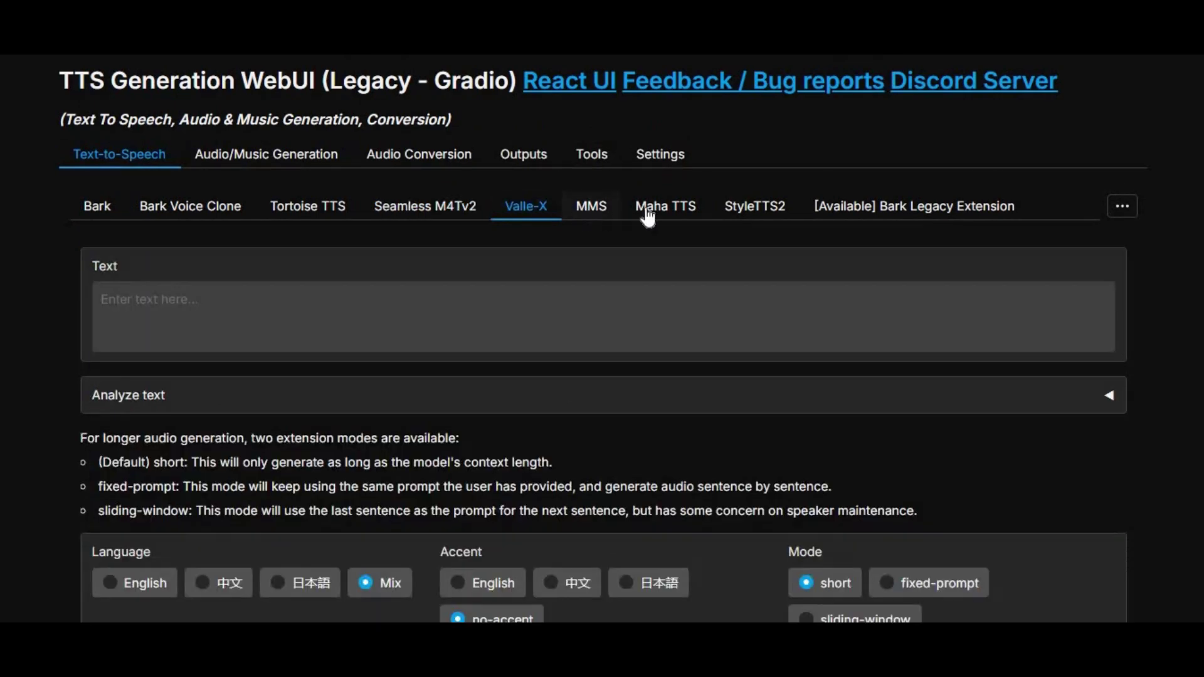
{"action": "left_click", "coordinate": [601, 215]}
{"action": "left_click", "coordinate": [657, 216]}
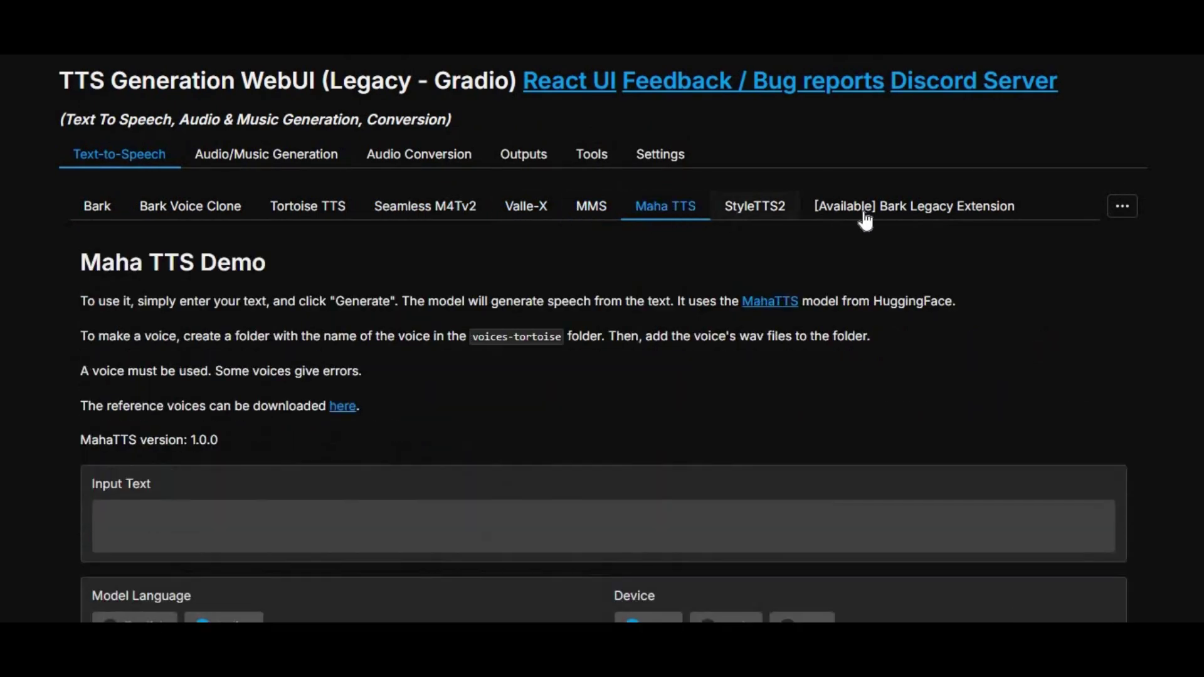
{"action": "left_click", "coordinate": [884, 212]}
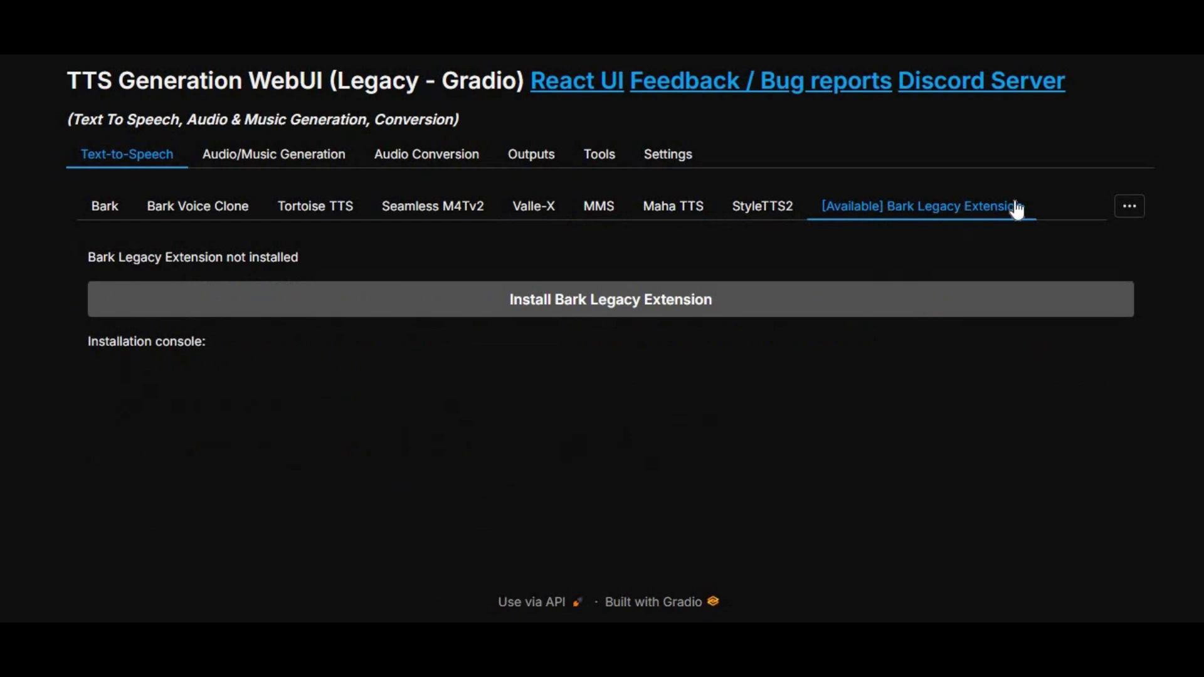
{"action": "left_click", "coordinate": [1125, 210]}
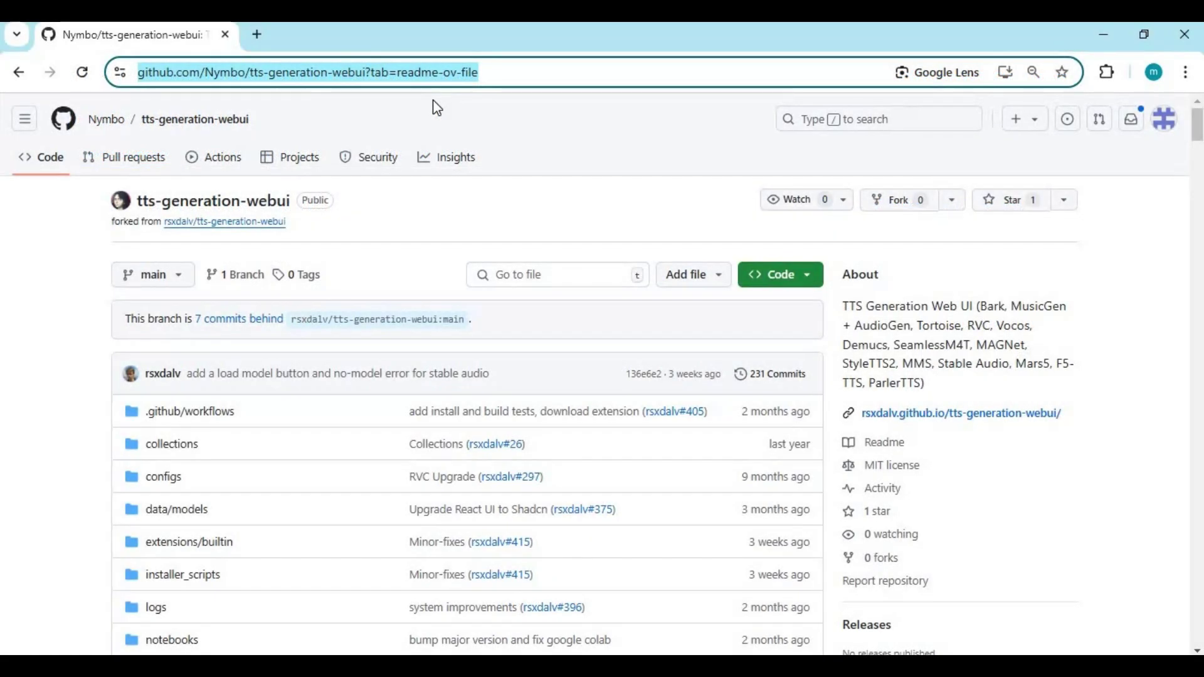
Read through the tts-generation-webui README and open its google_colab.ipynb notebook in Colab
{"action": "scroll", "coordinate": [455, 281], "scroll_direction": "down", "scroll_amount": 12}
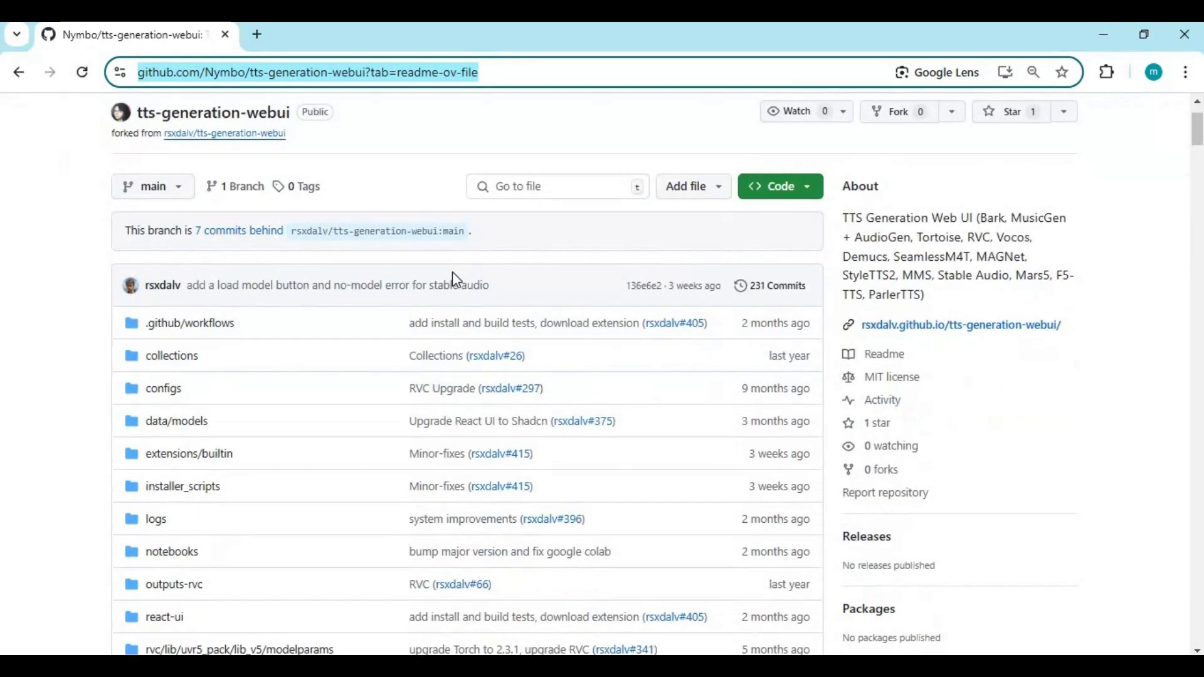
{"action": "scroll", "coordinate": [453, 280], "scroll_direction": "down", "scroll_amount": 10}
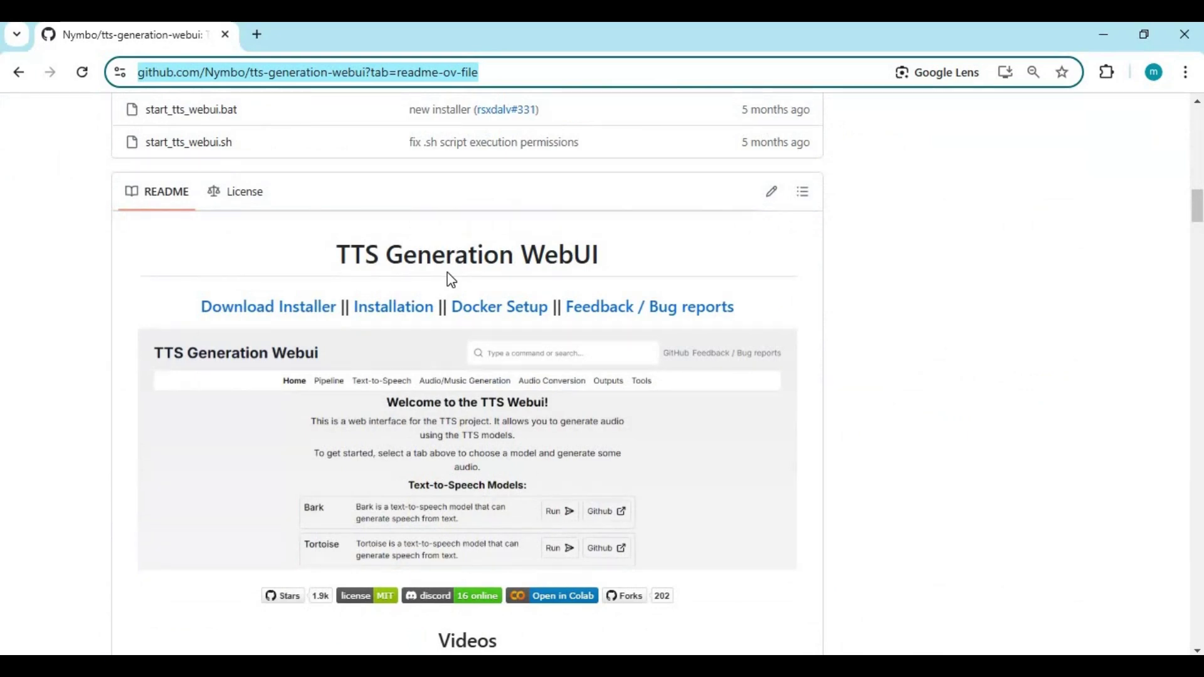
{"action": "scroll", "coordinate": [452, 280], "scroll_direction": "down", "scroll_amount": 10}
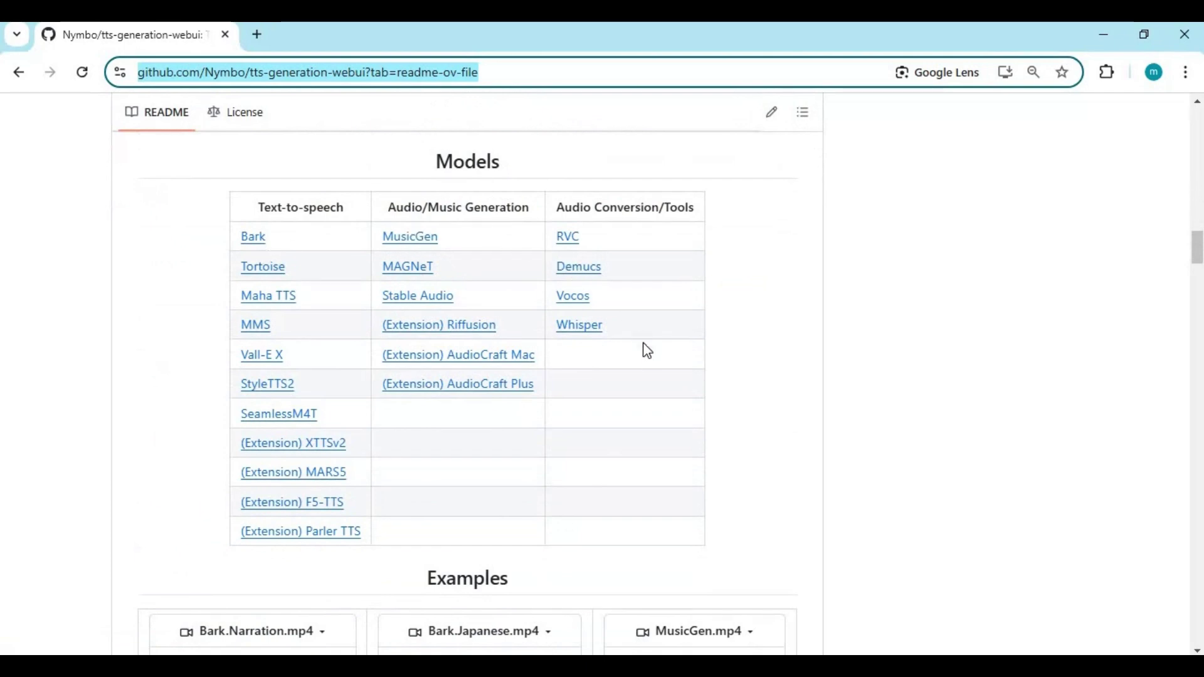
{"action": "scroll", "coordinate": [645, 355], "scroll_direction": "down", "scroll_amount": 8}
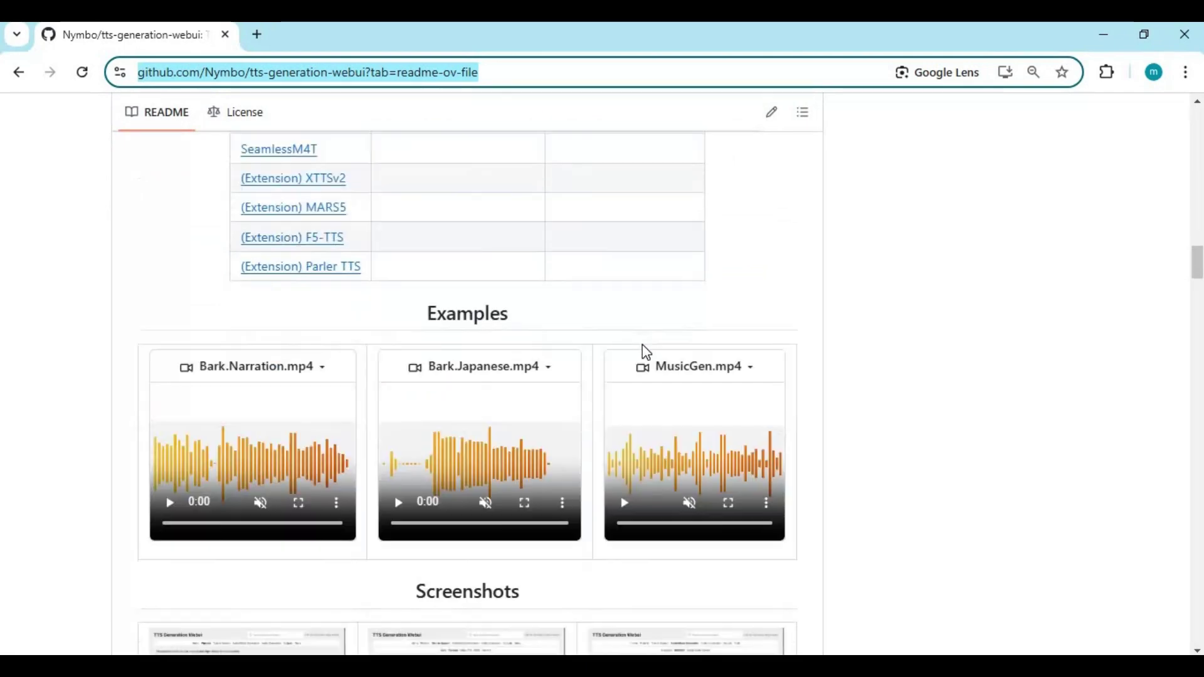
{"action": "scroll", "coordinate": [645, 352], "scroll_direction": "down", "scroll_amount": 8}
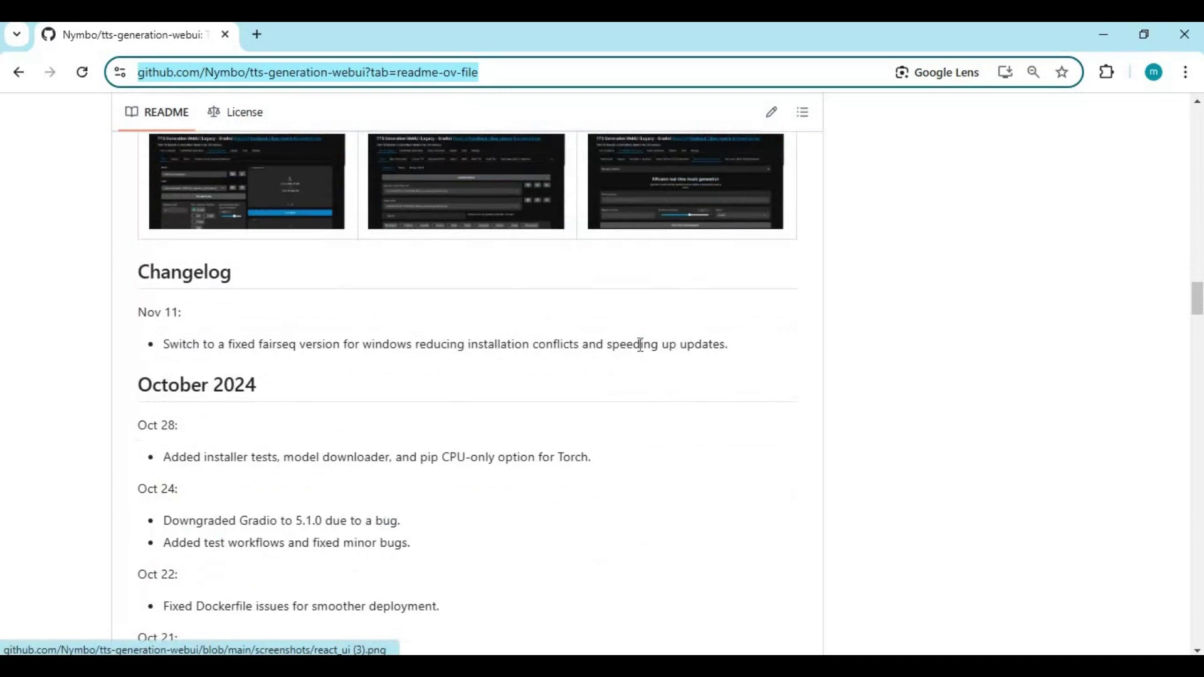
{"action": "scroll", "coordinate": [641, 347], "scroll_direction": "up", "scroll_amount": 10}
{"action": "scroll", "coordinate": [641, 347], "scroll_direction": "up", "scroll_amount": 15}
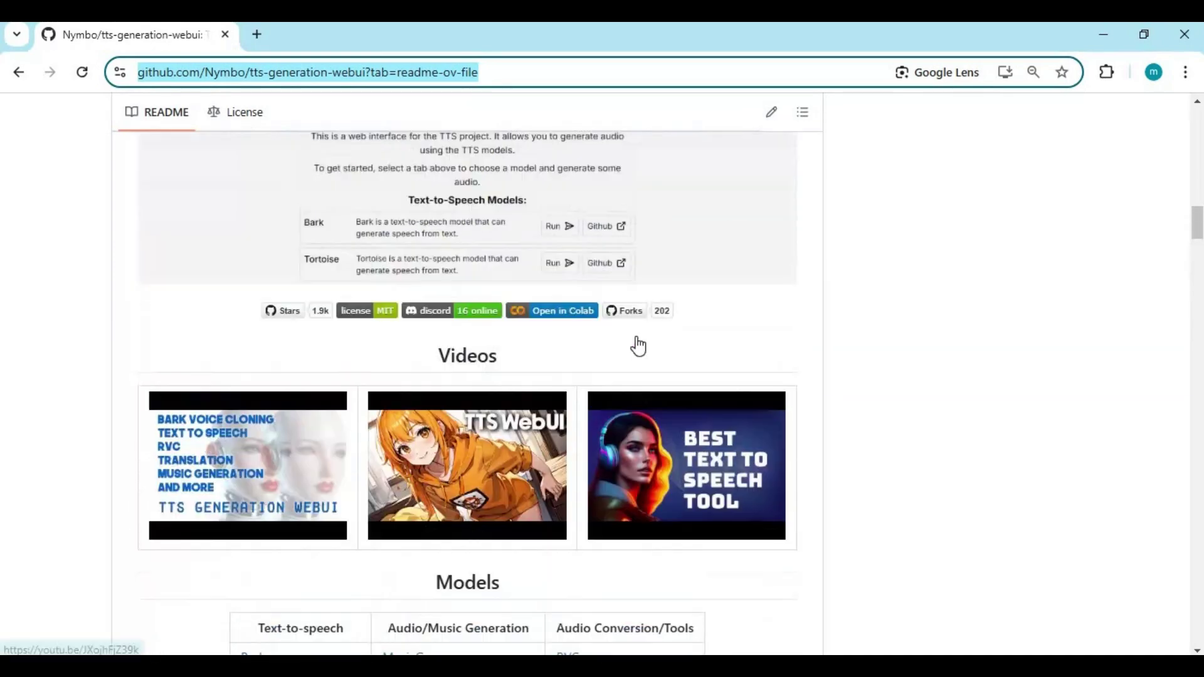
{"action": "scroll", "coordinate": [638, 342], "scroll_direction": "down", "scroll_amount": 4}
{"action": "scroll", "coordinate": [639, 343], "scroll_direction": "down", "scroll_amount": 1}
{"action": "scroll", "coordinate": [612, 344], "scroll_direction": "up", "scroll_amount": 2}
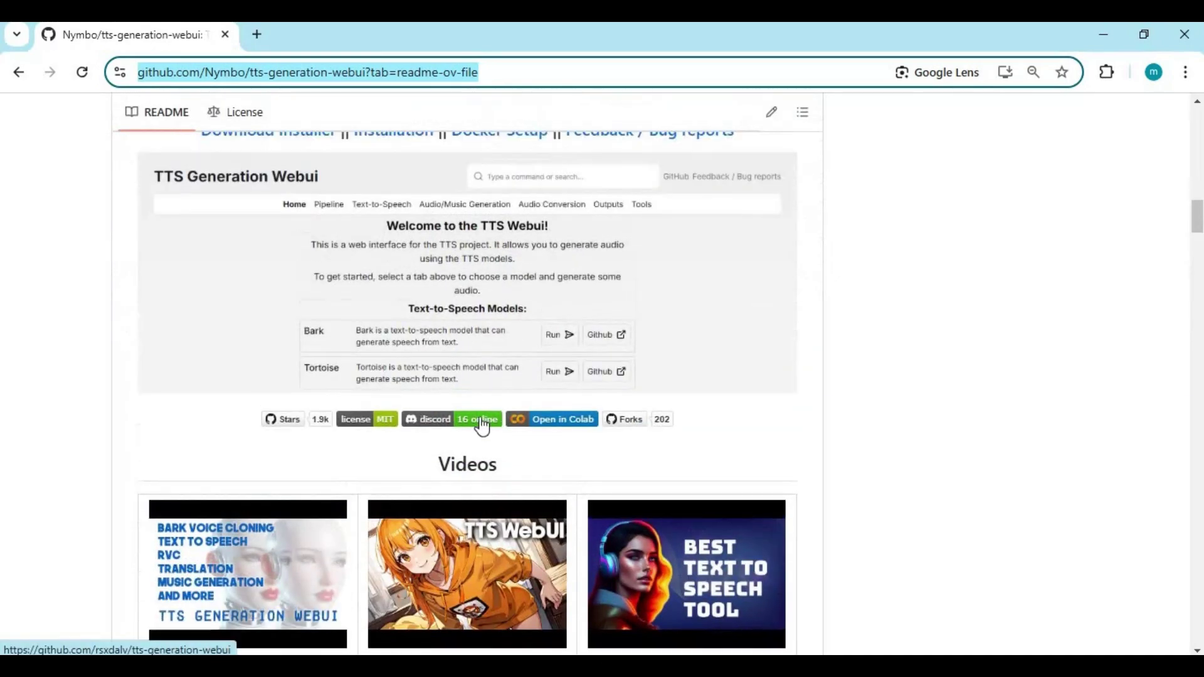
{"action": "left_click", "coordinate": [556, 425]}
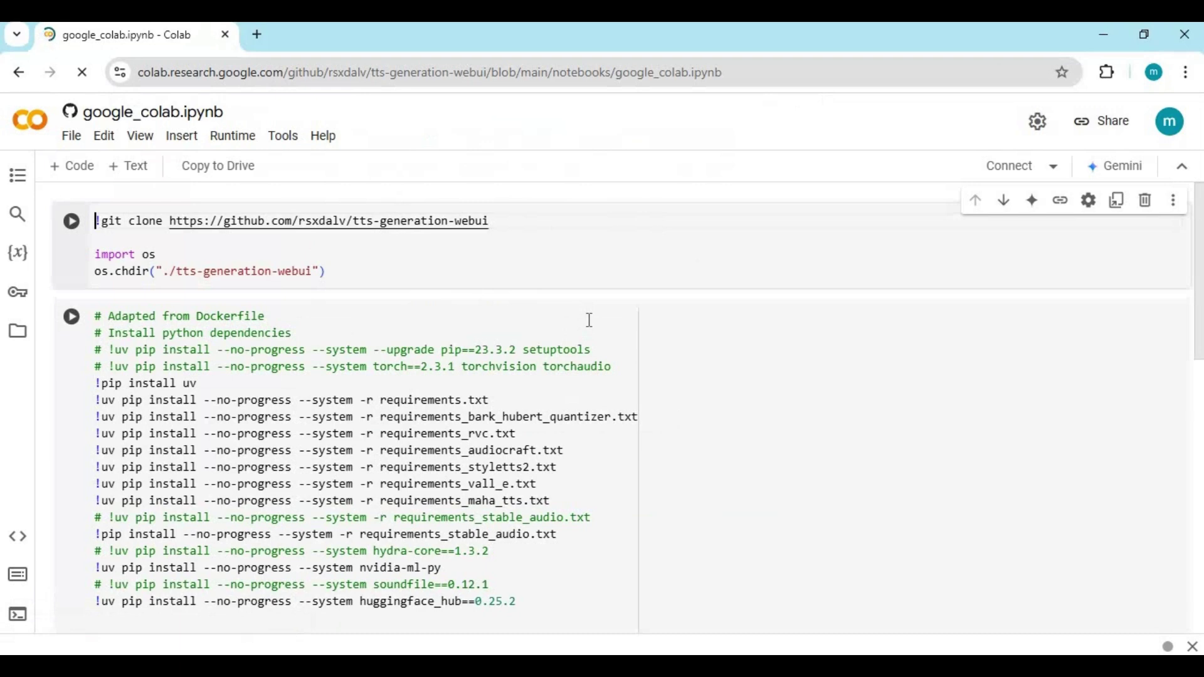
Change the notebook's runtime type to the T4 GPU hardware accelerator and save it
{"action": "scroll", "coordinate": [590, 320], "scroll_direction": "down", "scroll_amount": 7}
{"action": "scroll", "coordinate": [589, 320], "scroll_direction": "up", "scroll_amount": 7}
{"action": "left_click", "coordinate": [229, 139]}
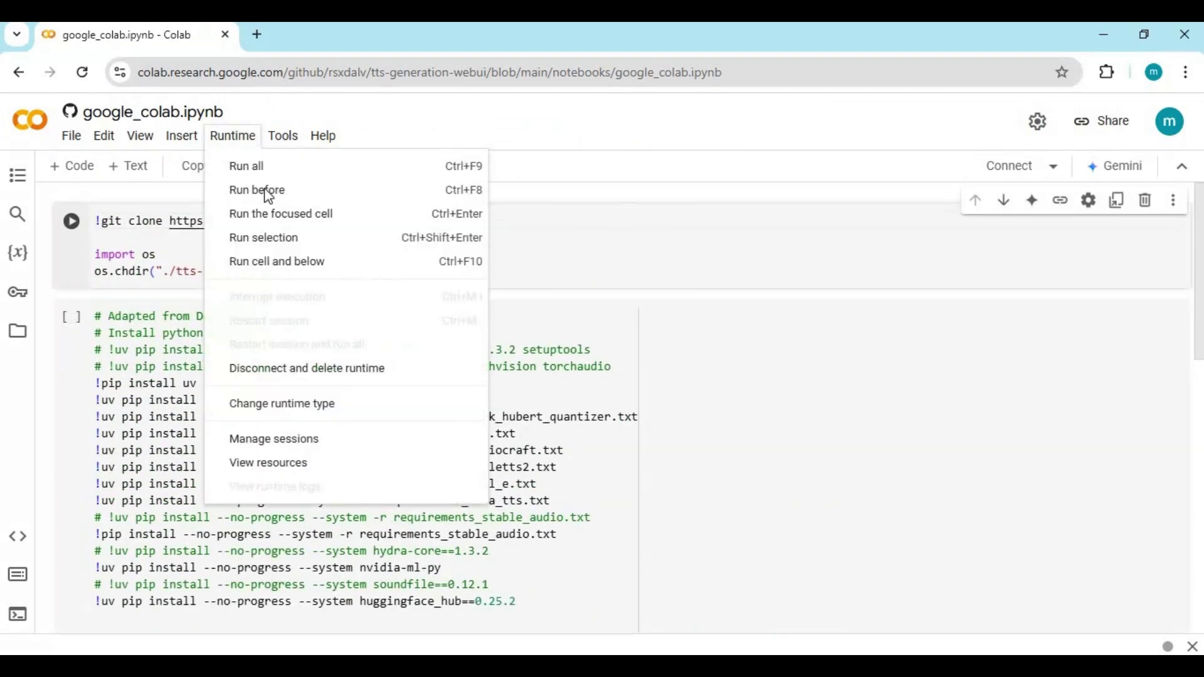
{"action": "left_click", "coordinate": [297, 405]}
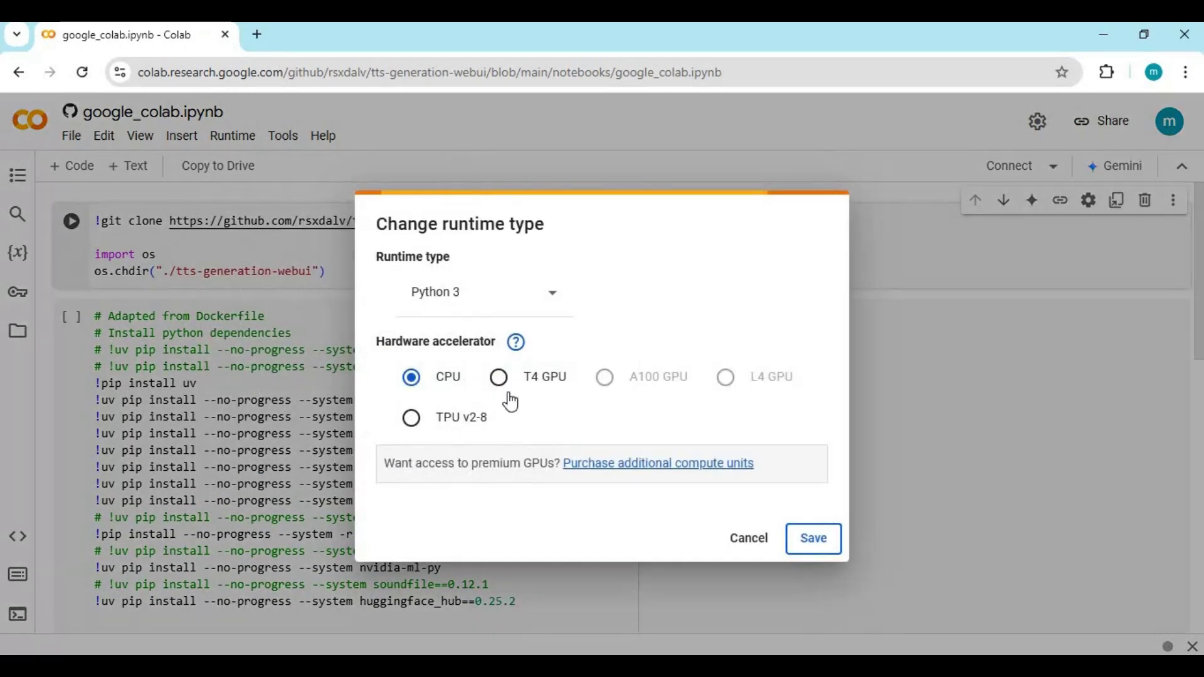
{"action": "left_click", "coordinate": [499, 377]}
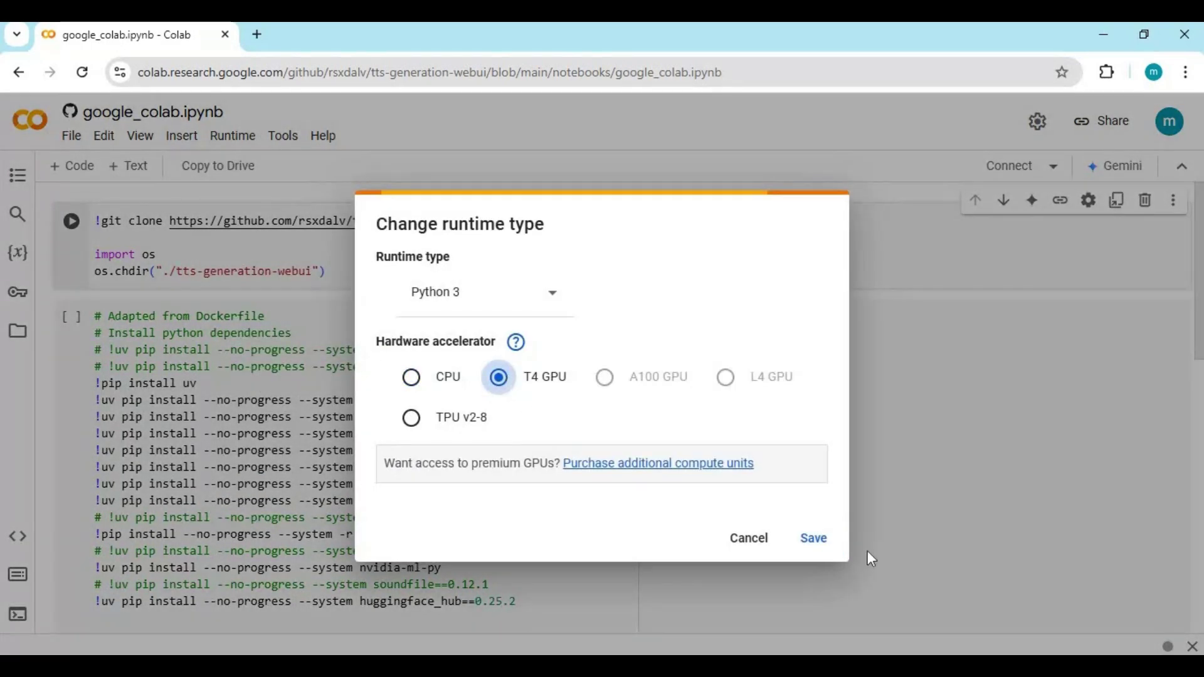
{"action": "left_click", "coordinate": [814, 539]}
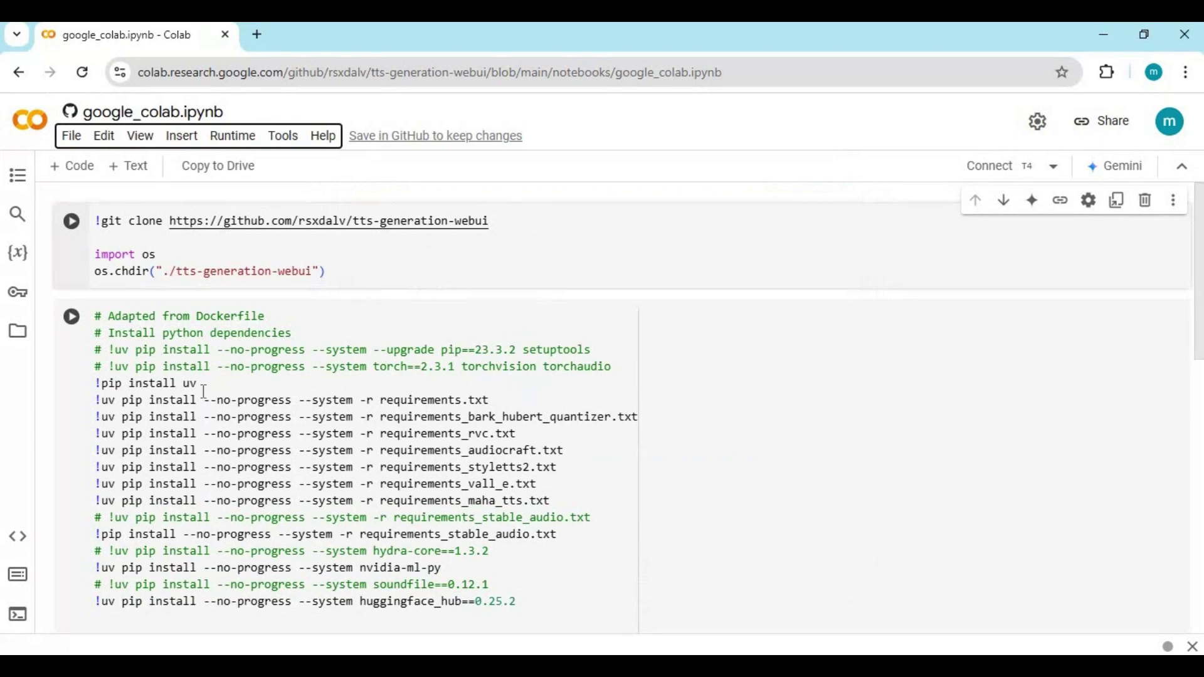
Connect to the T4 runtime and run the git clone cell, accepting the authorship warning
{"action": "left_click", "coordinate": [989, 166]}
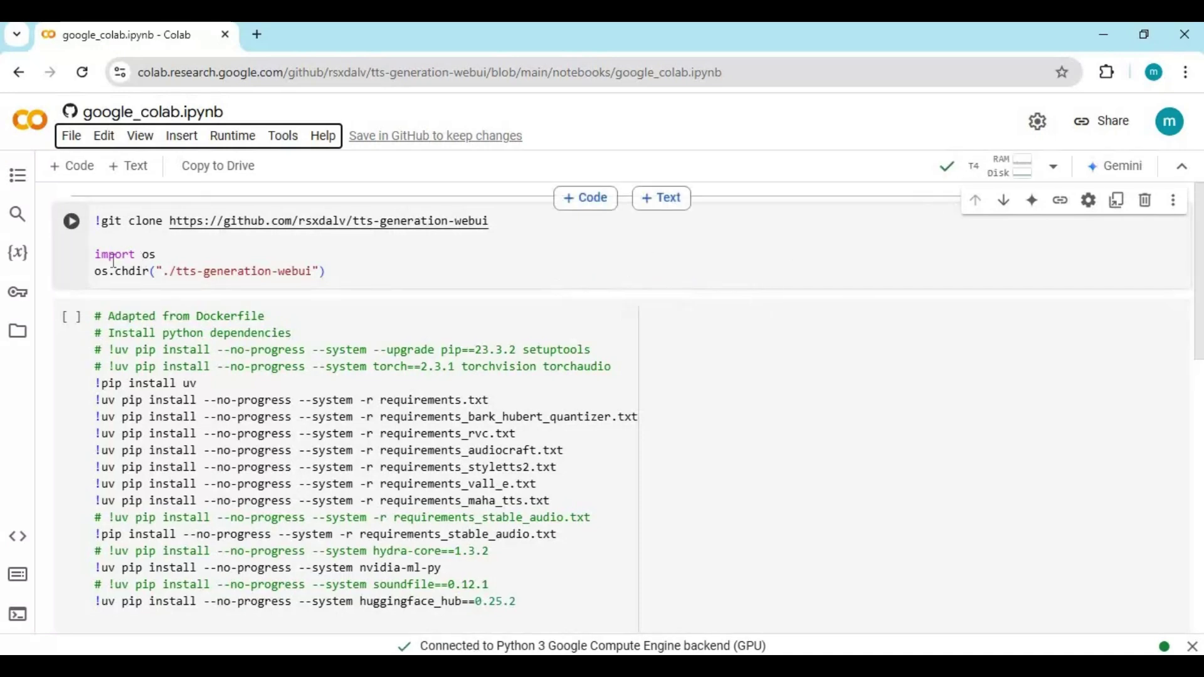
{"action": "left_click", "coordinate": [72, 224]}
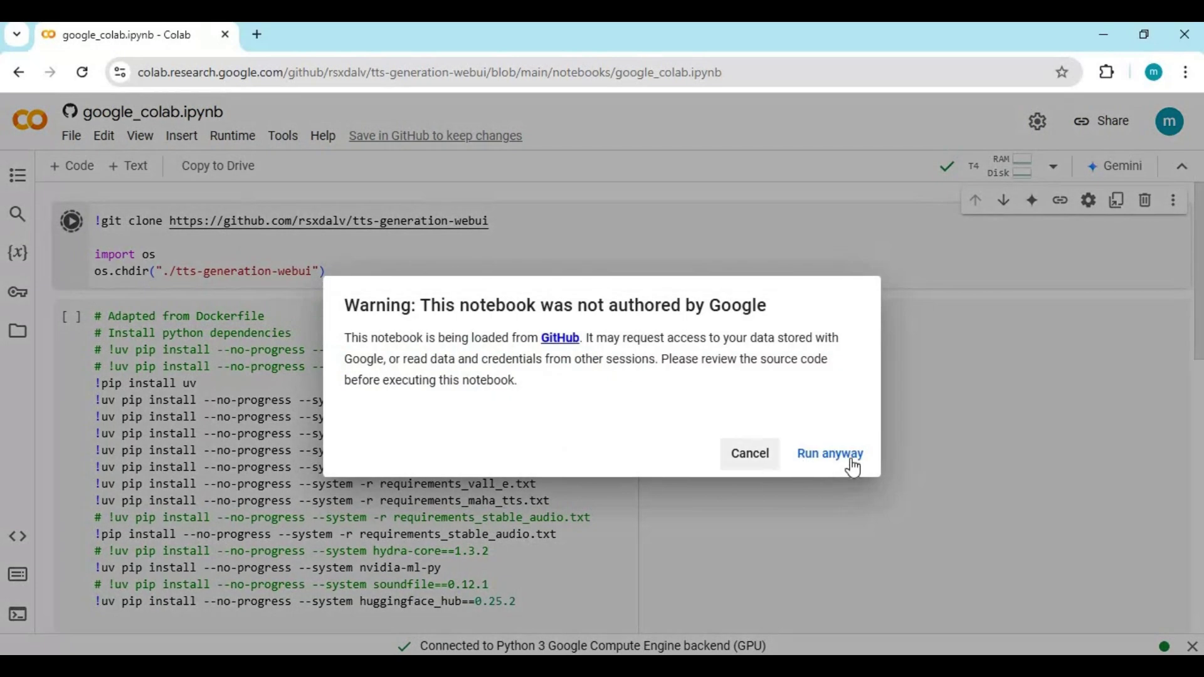
{"action": "left_click", "coordinate": [791, 454]}
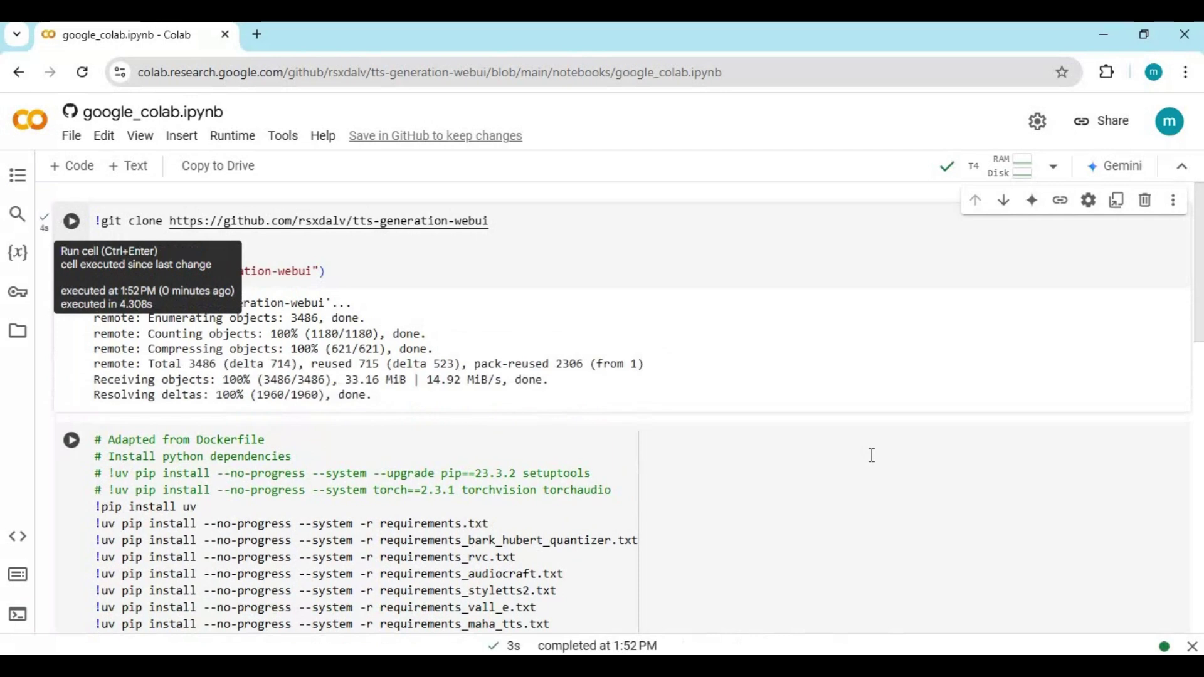
{"action": "scroll", "coordinate": [376, 451], "scroll_direction": "down", "scroll_amount": 2}
Run the pip install cell until it completes in 1m 26s, then run the server.py --share cell
{"action": "left_click", "coordinate": [71, 352]}
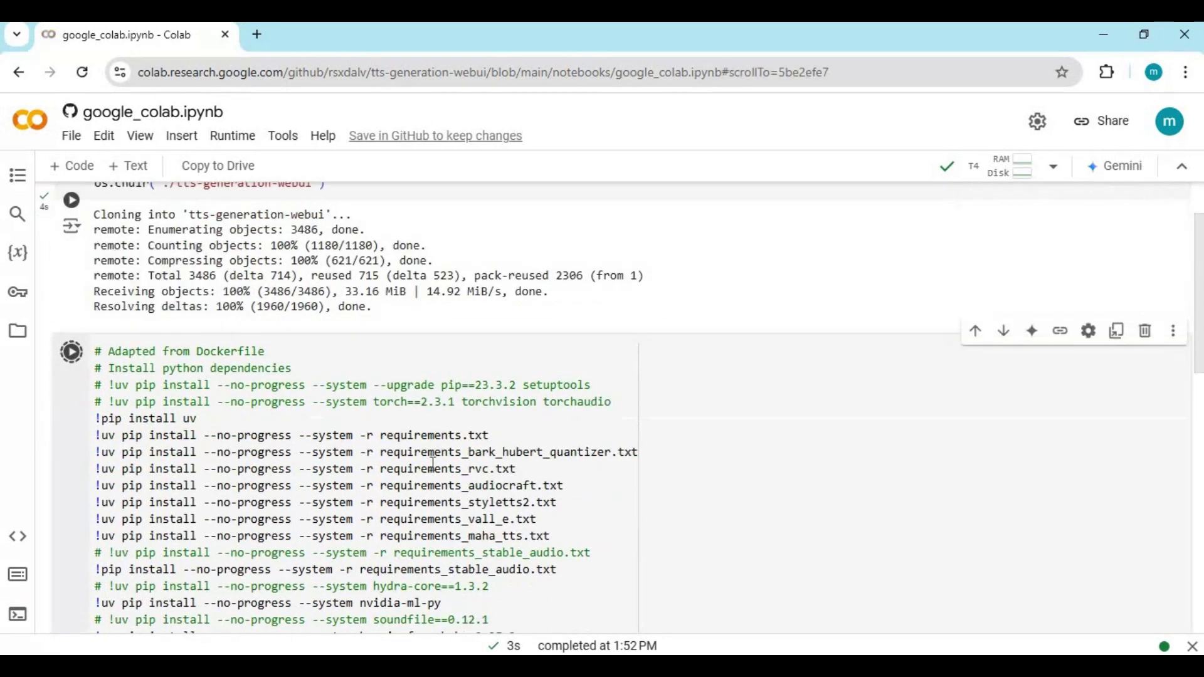
{"action": "scroll", "coordinate": [433, 467], "scroll_direction": "down", "scroll_amount": 3}
{"action": "scroll", "coordinate": [435, 473], "scroll_direction": "down", "scroll_amount": 1}
{"action": "scroll", "coordinate": [436, 473], "scroll_direction": "down", "scroll_amount": 2}
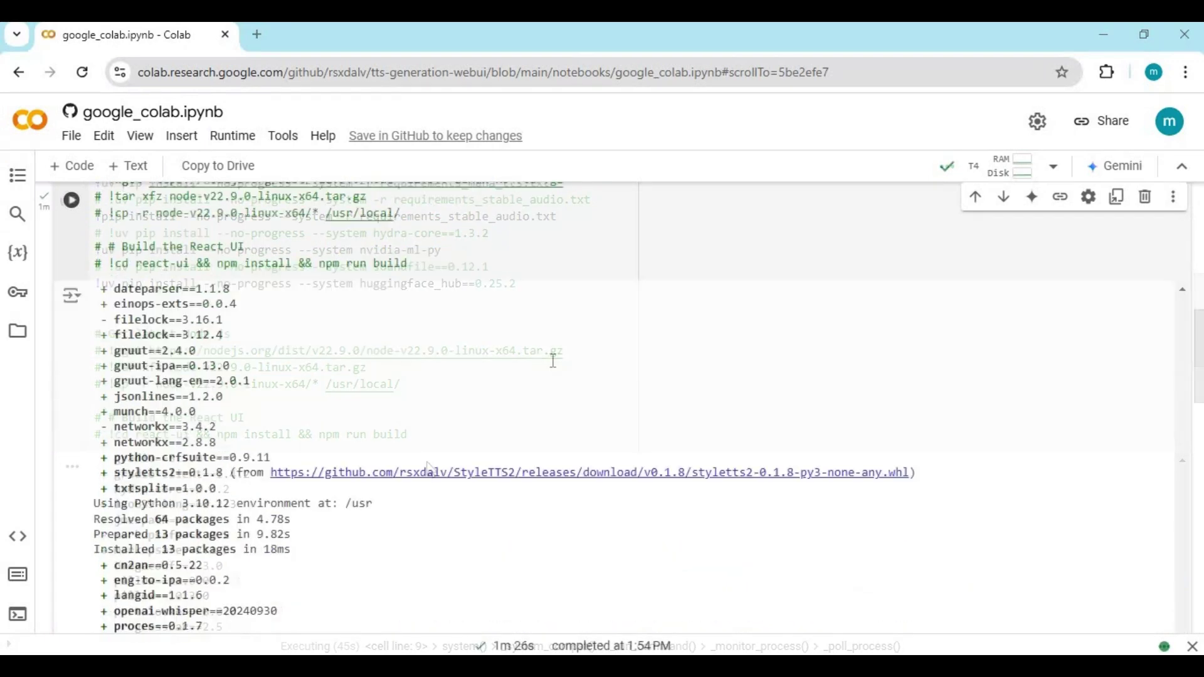
{"action": "scroll", "coordinate": [552, 360], "scroll_direction": "down", "scroll_amount": 5}
{"action": "scroll", "coordinate": [550, 367], "scroll_direction": "down", "scroll_amount": 10}
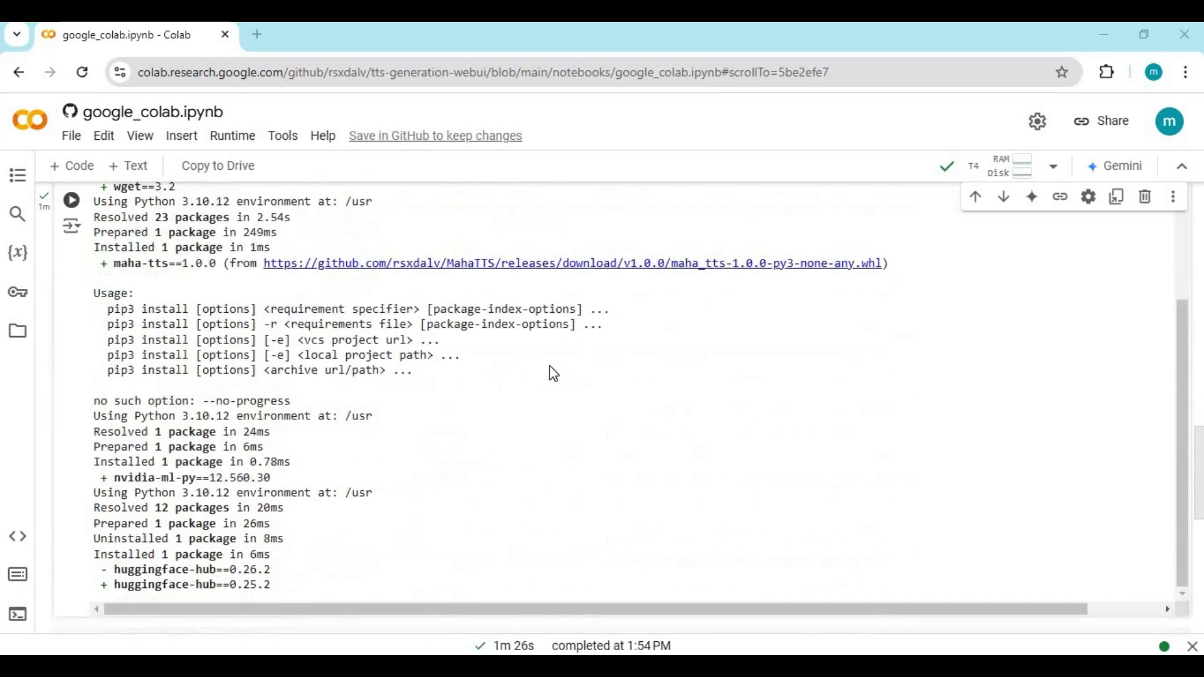
{"action": "left_click", "coordinate": [73, 323]}
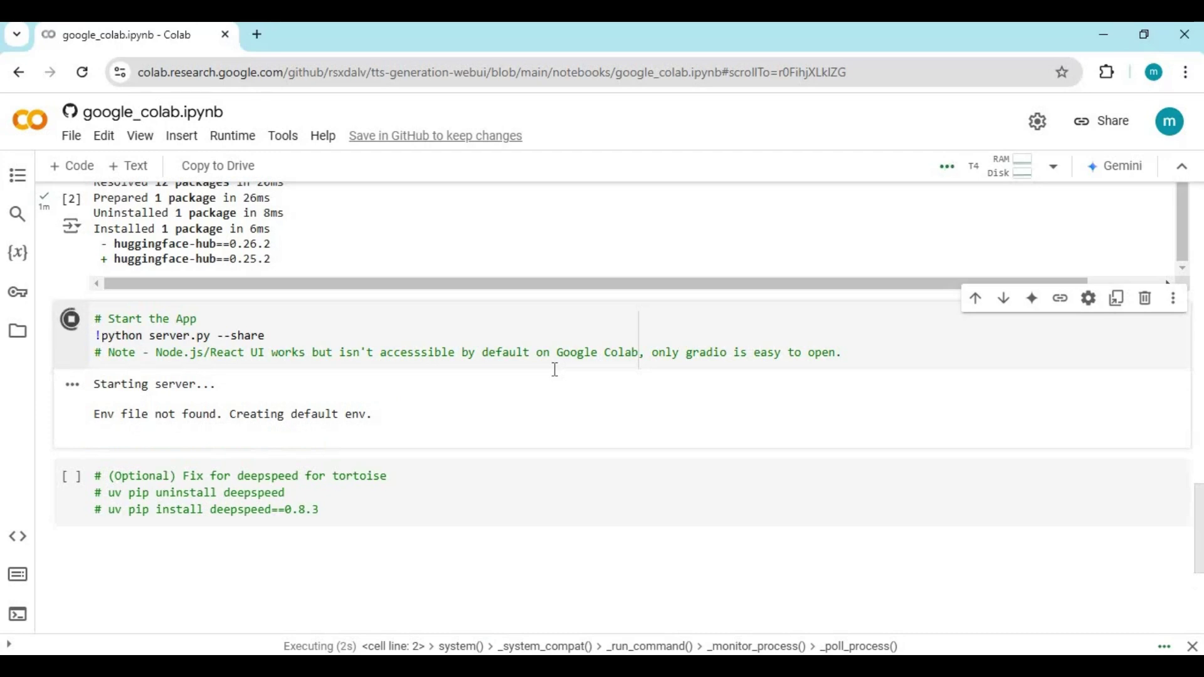
Wait for the server's public URL and open the gradio.live link in a new tab
{"action": "scroll", "coordinate": [549, 379], "scroll_direction": "down", "scroll_amount": 3}
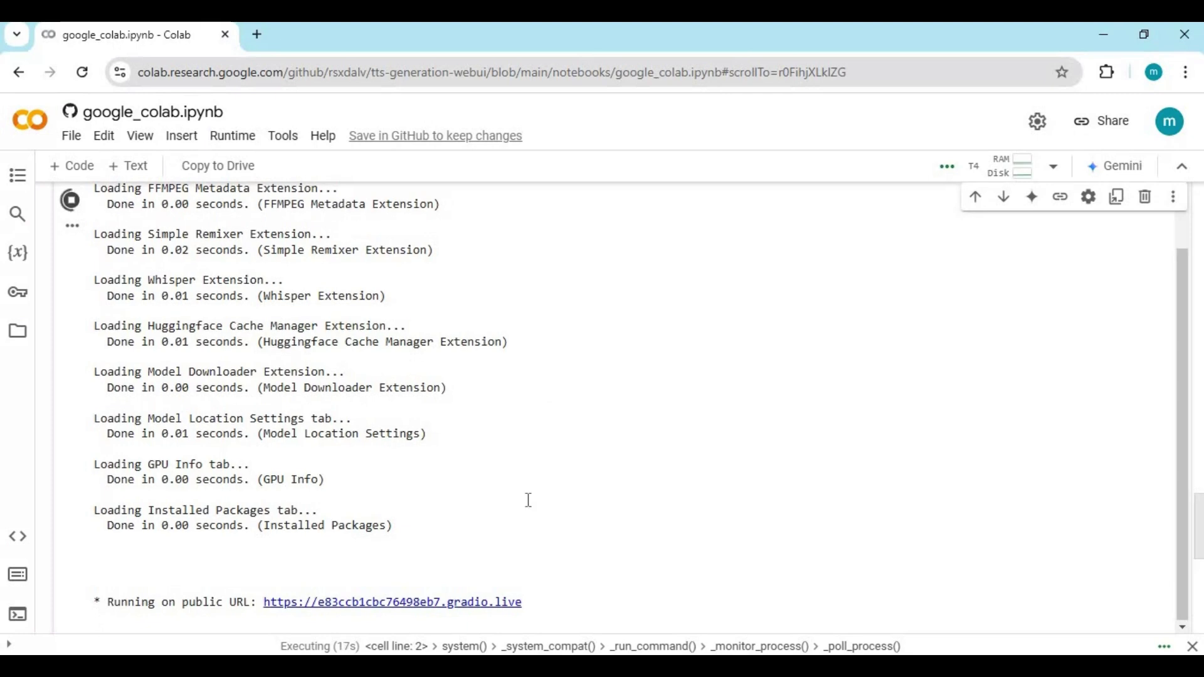
{"action": "scroll", "coordinate": [514, 465], "scroll_direction": "down", "scroll_amount": 2}
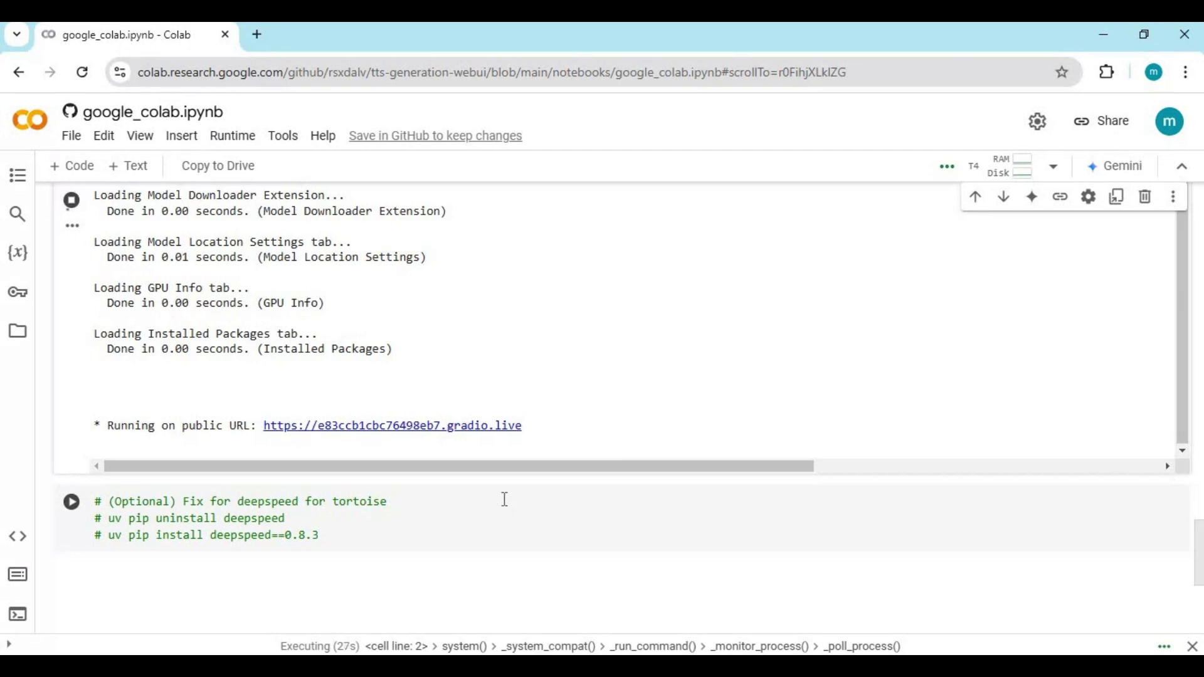
{"action": "left_click", "coordinate": [492, 428]}
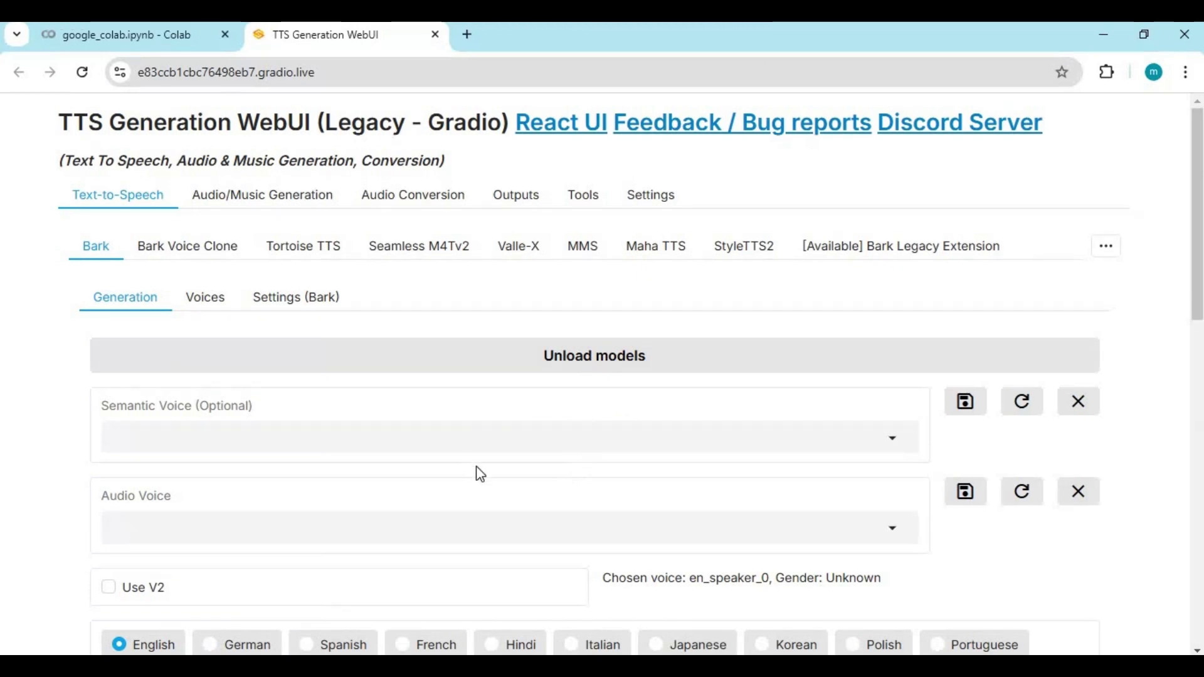
Scroll through the Bark tab's generation options
{"action": "scroll", "coordinate": [504, 441], "scroll_direction": "down", "scroll_amount": 5}
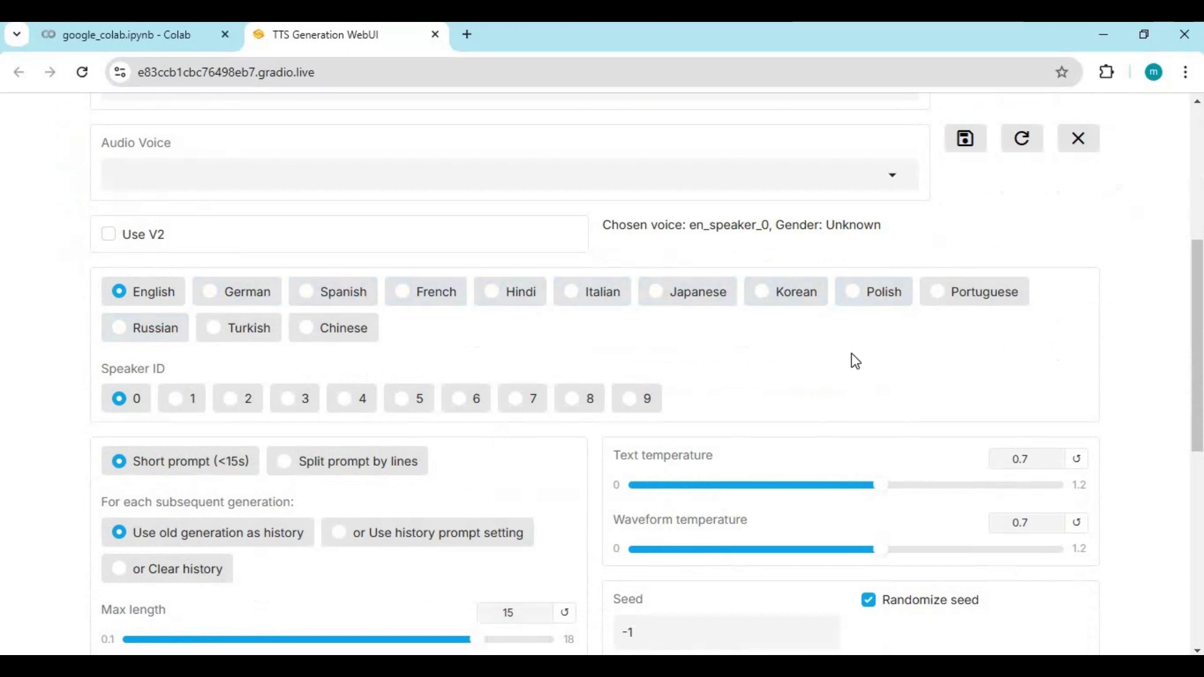
{"action": "scroll", "coordinate": [854, 362], "scroll_direction": "down", "scroll_amount": 3}
{"action": "scroll", "coordinate": [847, 362], "scroll_direction": "up", "scroll_amount": 8}
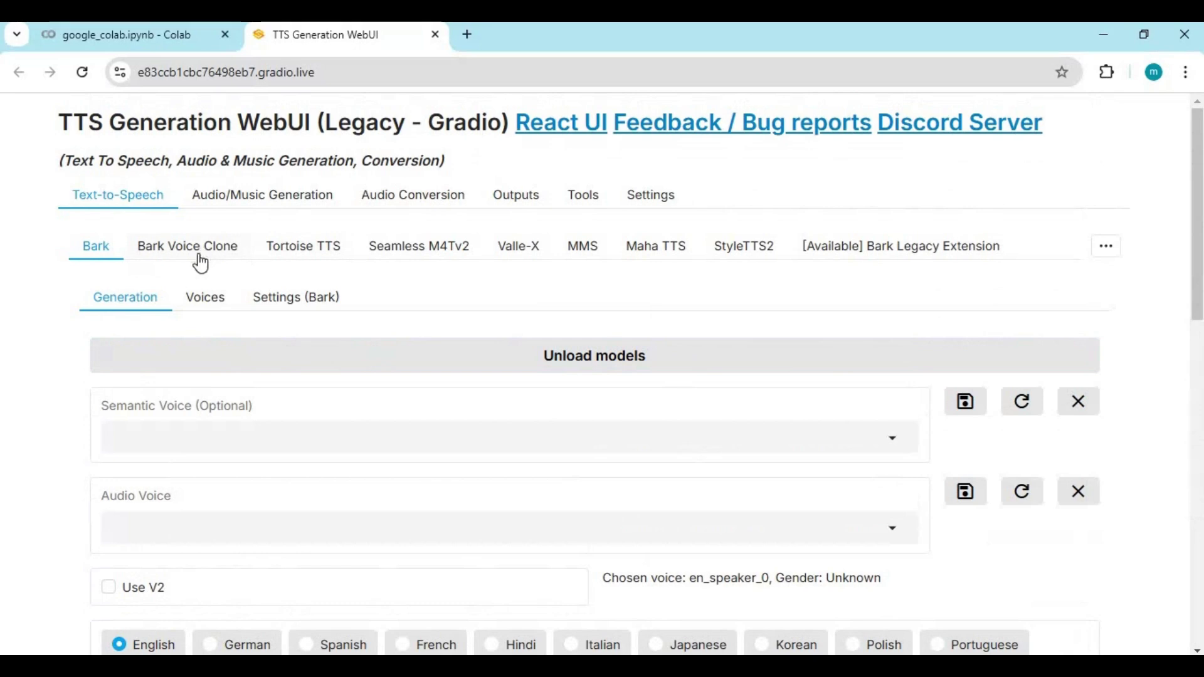
Open Bark Voice Clone and review its tokenizer, input audio upload and Generate Voice option
{"action": "left_click", "coordinate": [203, 257]}
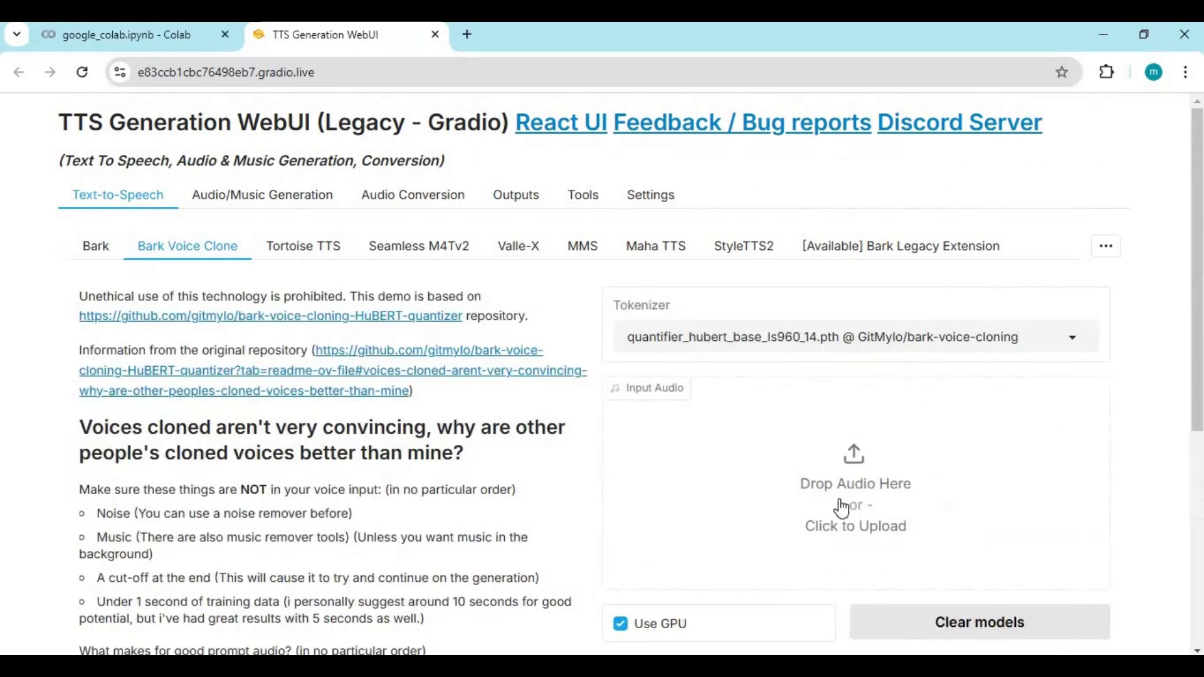
{"action": "scroll", "coordinate": [843, 507], "scroll_direction": "down", "scroll_amount": 4}
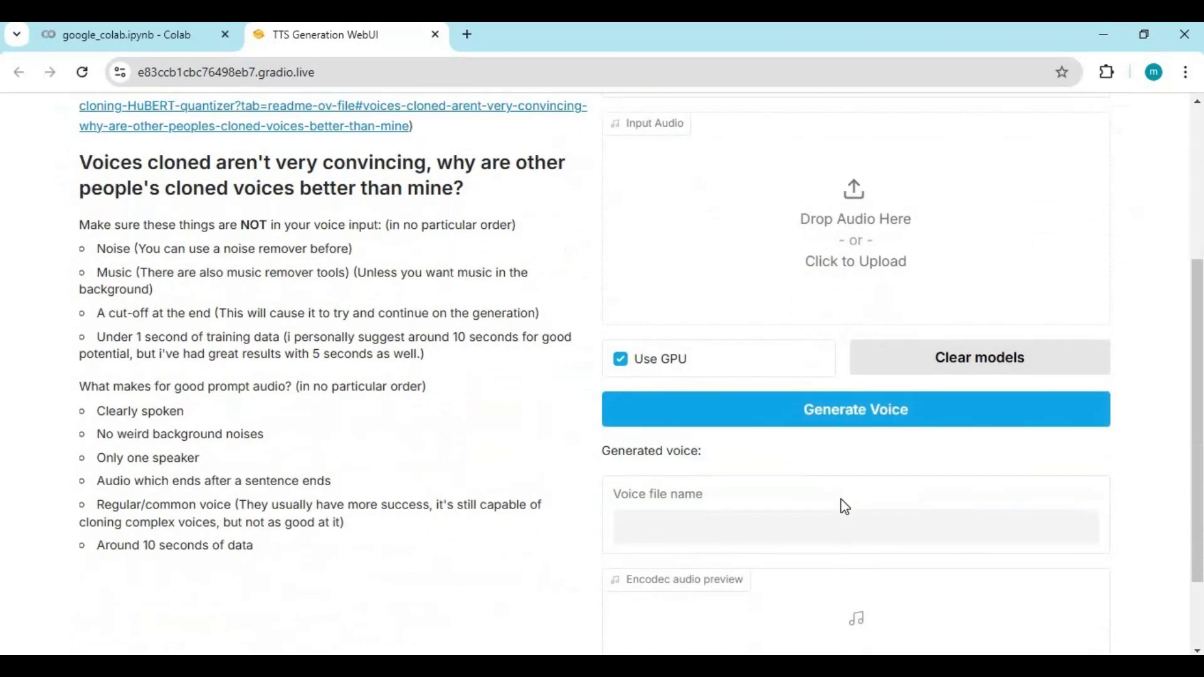
{"action": "scroll", "coordinate": [844, 507], "scroll_direction": "down", "scroll_amount": 2}
{"action": "scroll", "coordinate": [843, 507], "scroll_direction": "up", "scroll_amount": 6}
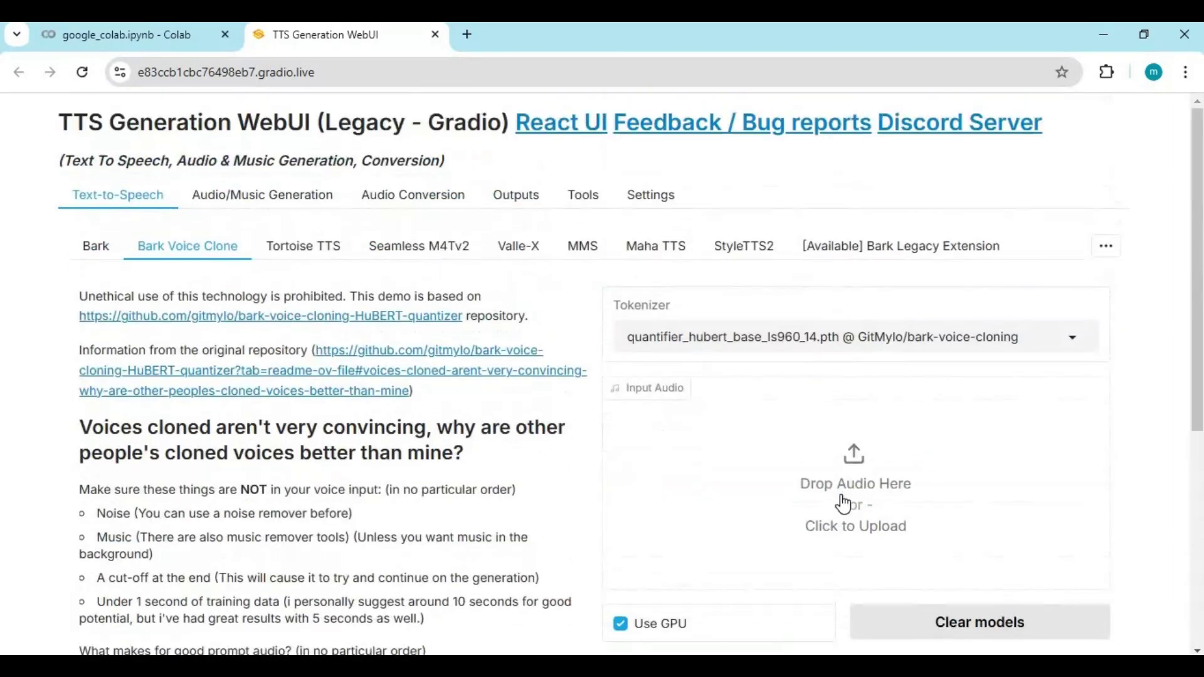